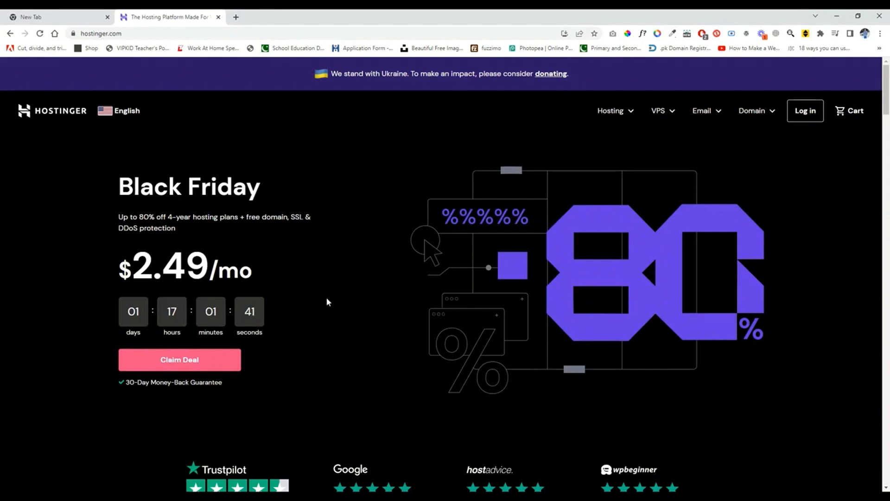
Step: Log in to the hosting account with the prefilled credentials and open management of the WordPress Business Hosting plan
click(803, 116)
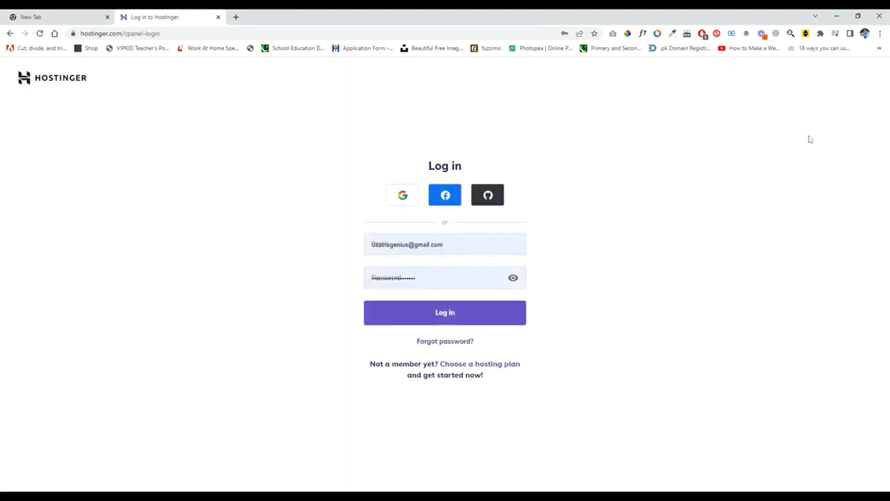
click(449, 322)
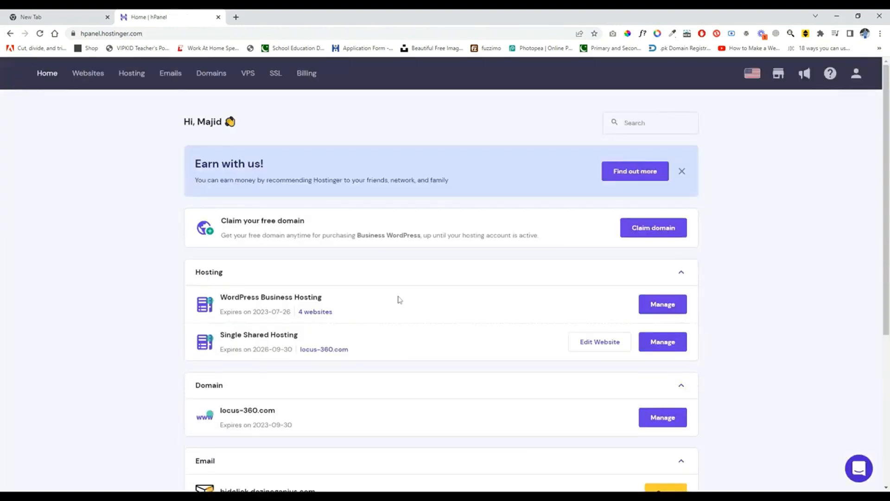
scroll(396, 314, down, 1)
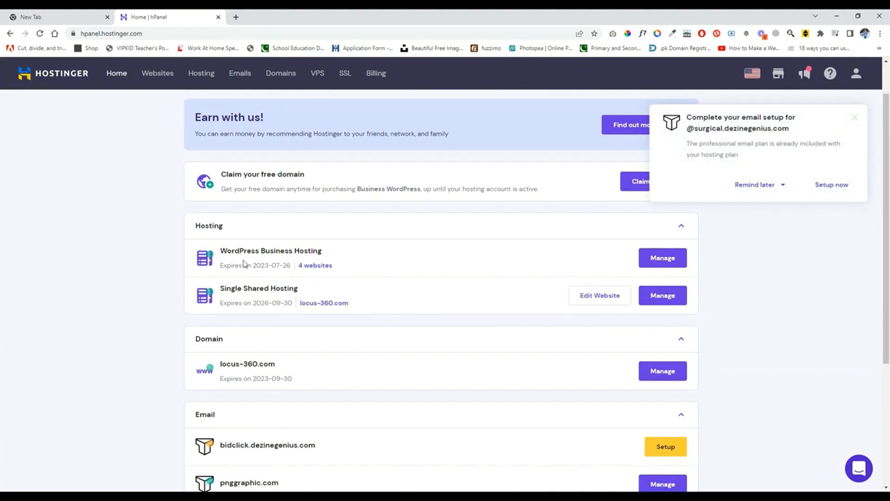
click(668, 266)
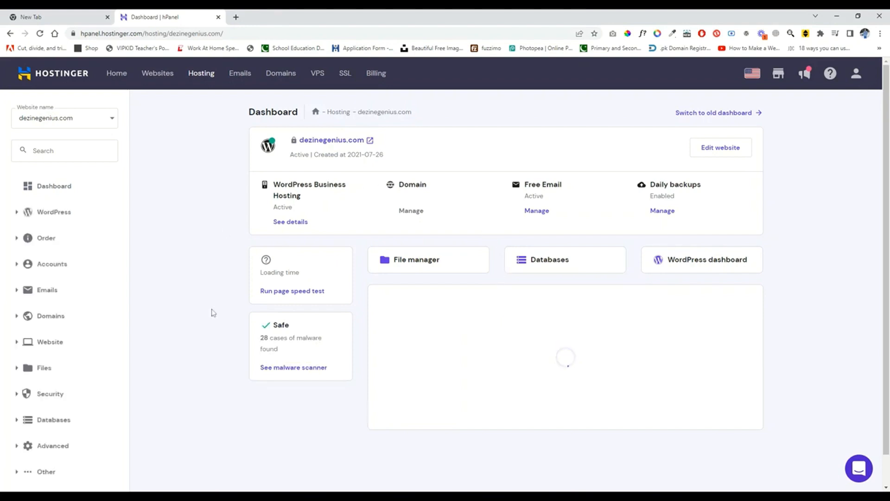
Step: Open the Subdomains page for dezinegenius.com
scroll(193, 338, down, 1)
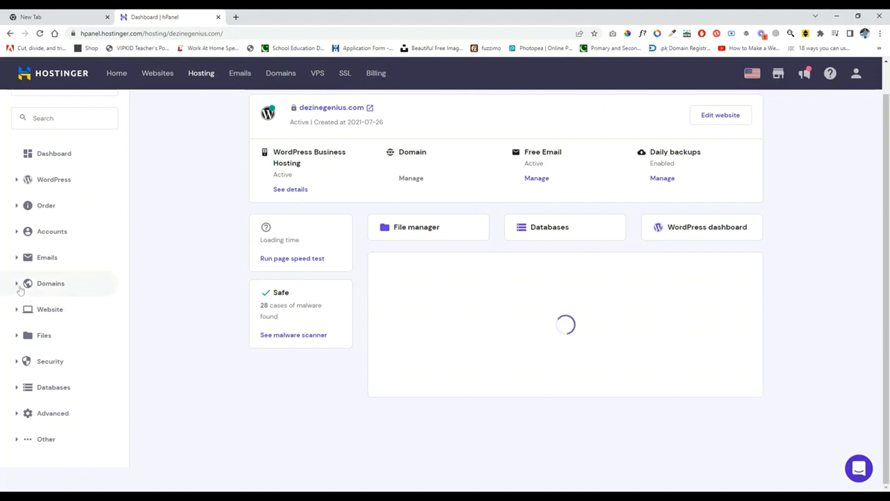
click(40, 288)
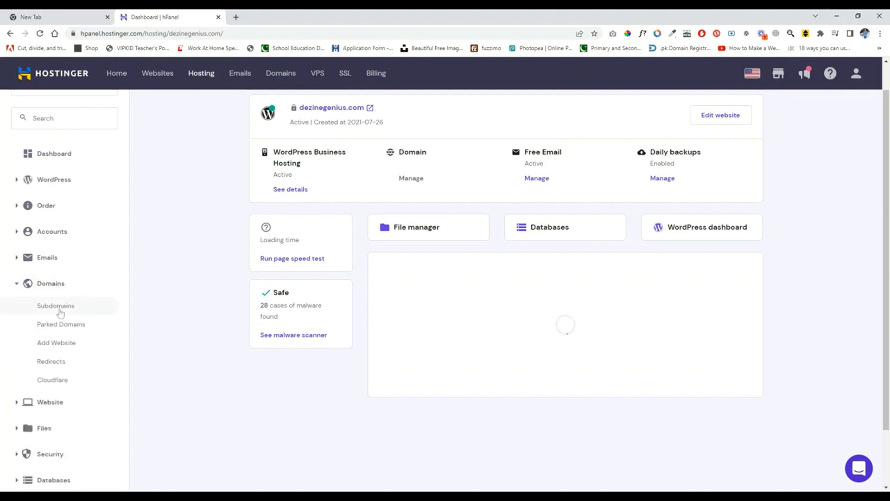
click(59, 308)
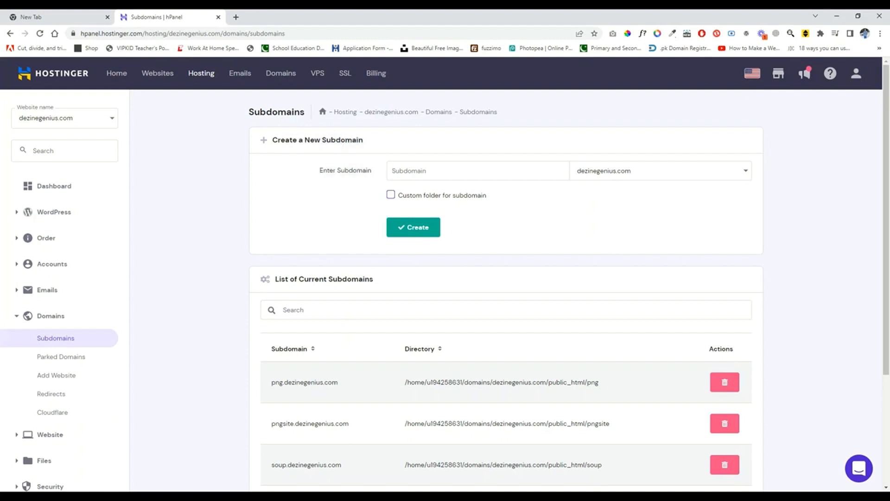
Step: Create the subdomain checkdomain under .dezinegenius.com without a custom folder
text(checkdomain)
mouse_move(416, 191)
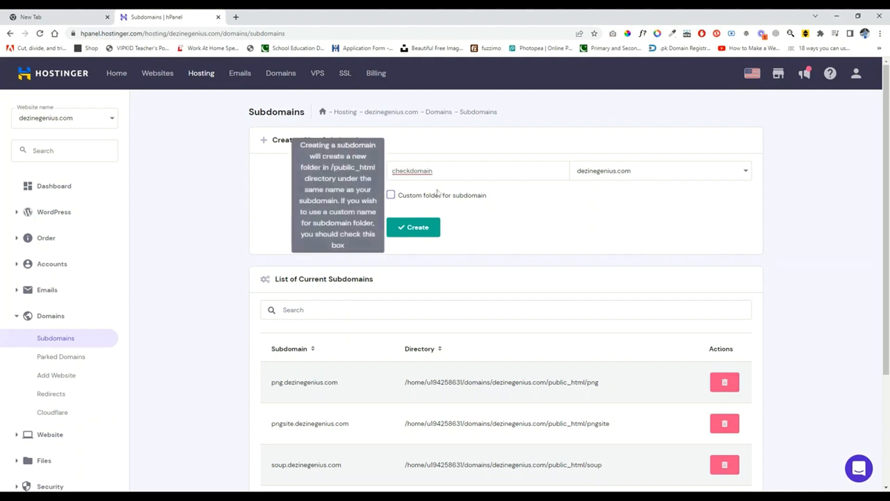
click(653, 173)
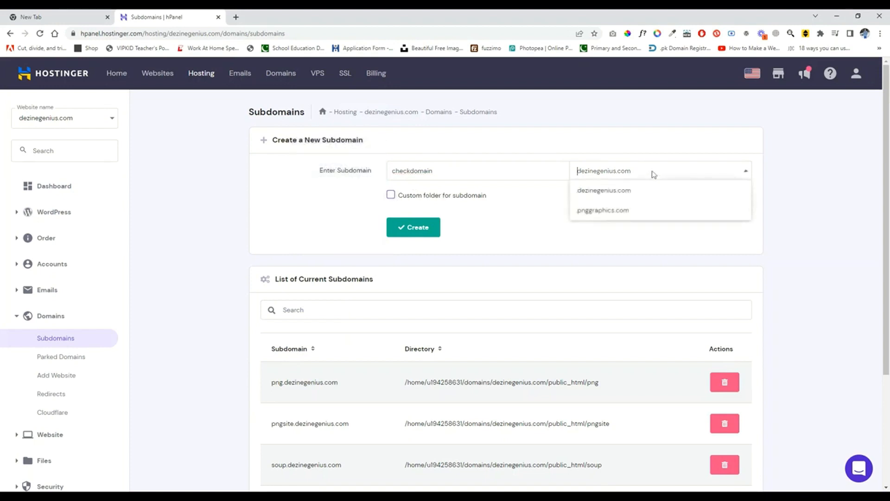
click(592, 196)
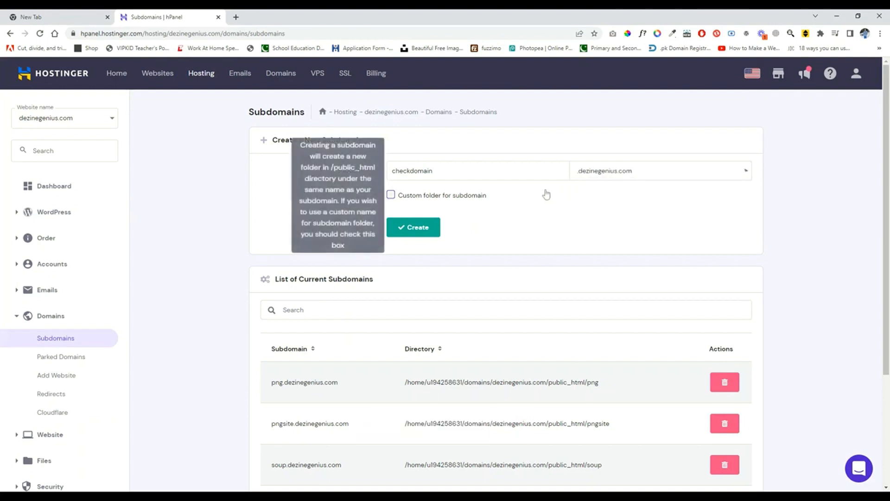
click(423, 228)
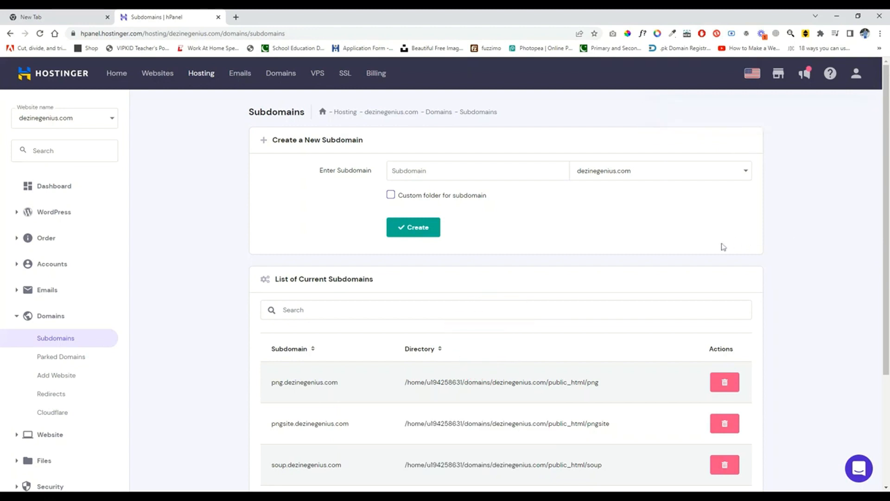
scroll(796, 235, down, 2)
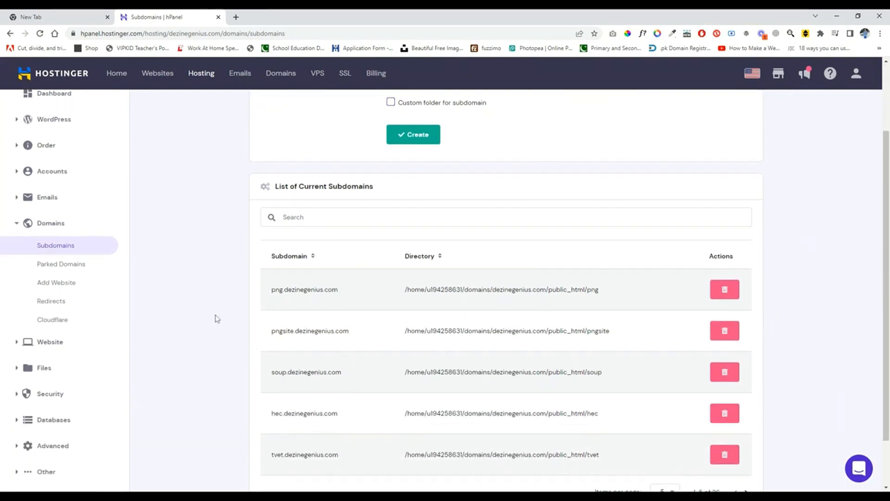
Step: Start a WordPress installation from the Auto Installer and expand its advanced settings
scroll(149, 324, down, 1)
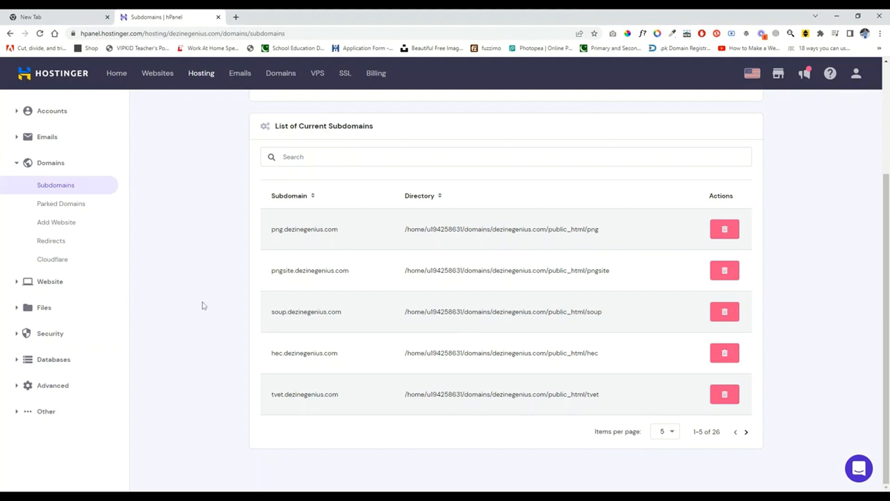
click(58, 284)
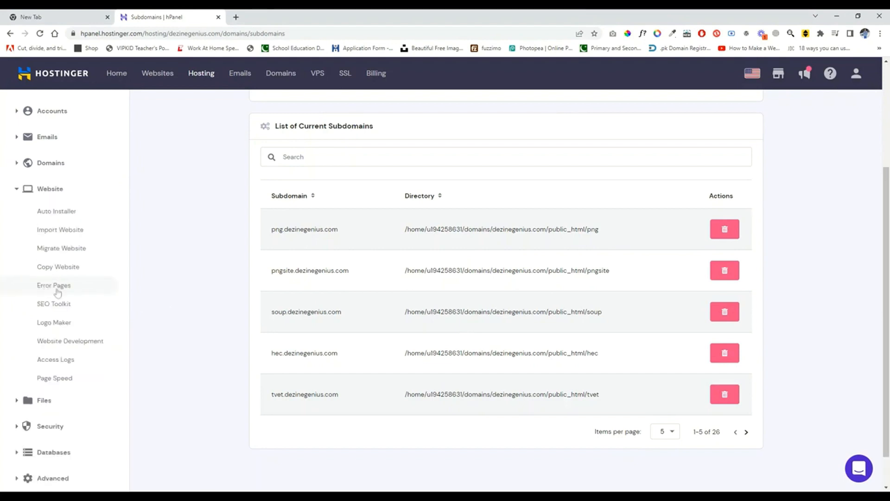
click(54, 213)
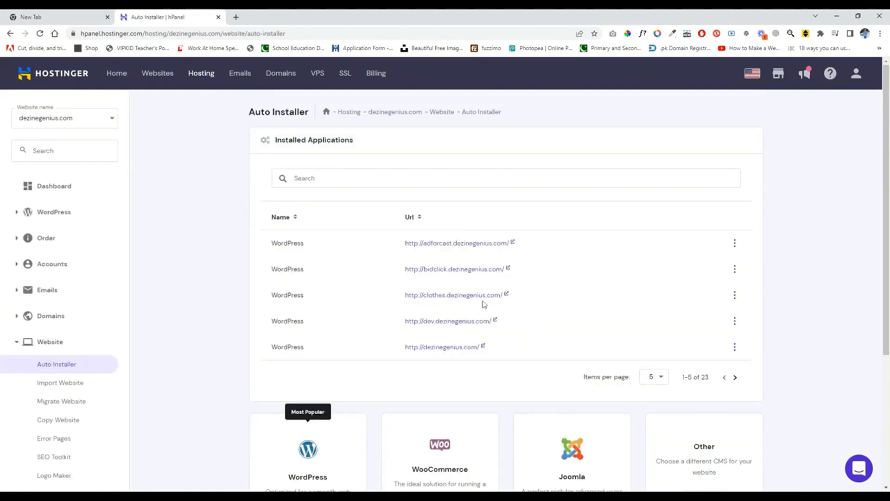
scroll(642, 332, down, 4)
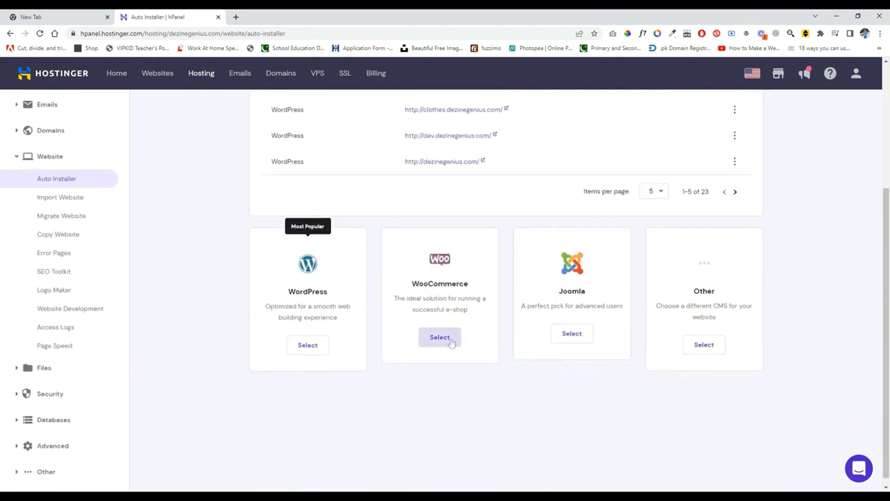
click(309, 348)
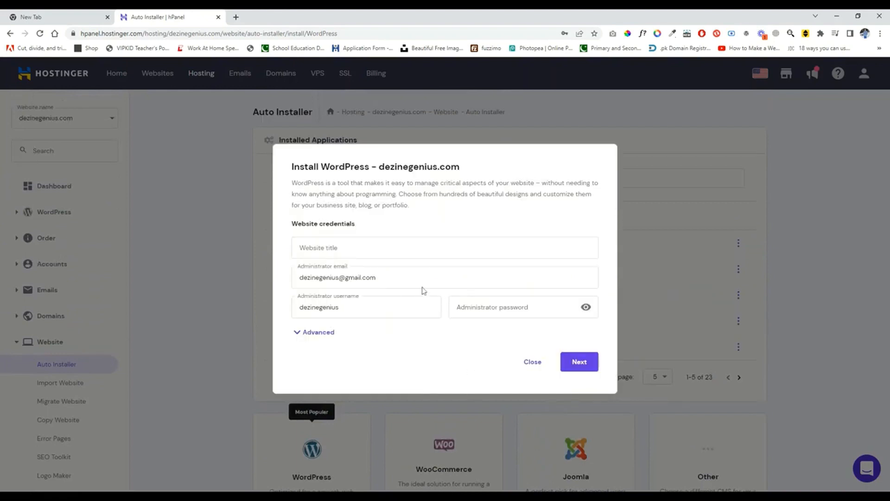
click(325, 333)
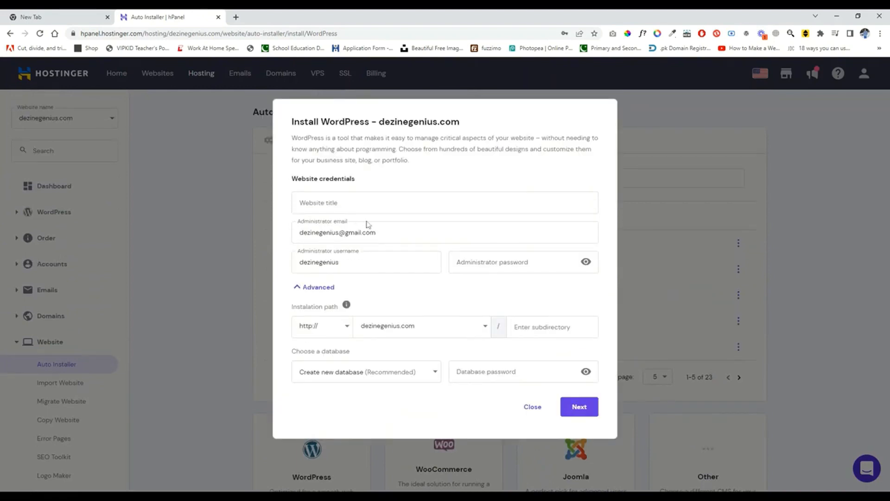
Step: Set the website title to Blog and enter the administrator password, keeping the prefilled administrator email and username
click(367, 204)
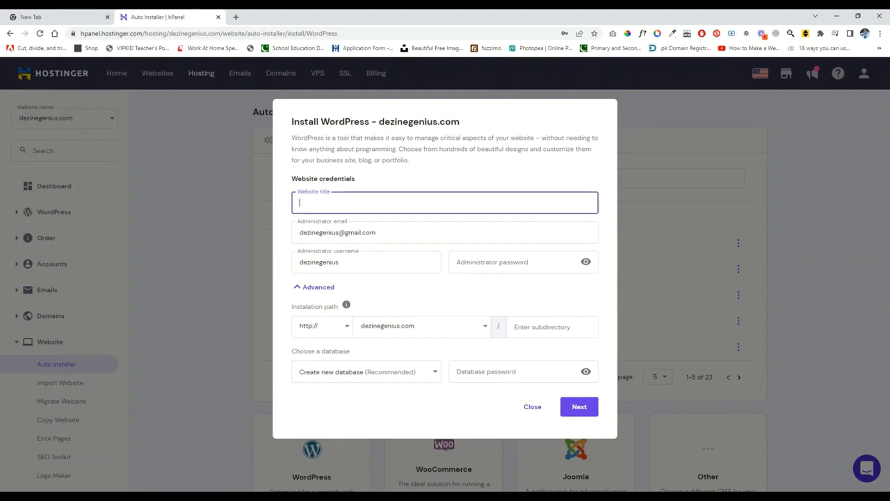
text(Blog)
click(385, 233)
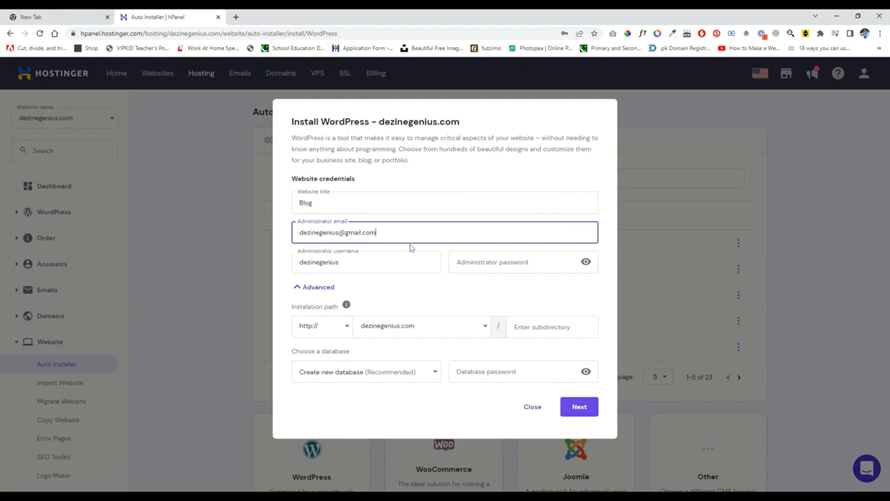
click(510, 262)
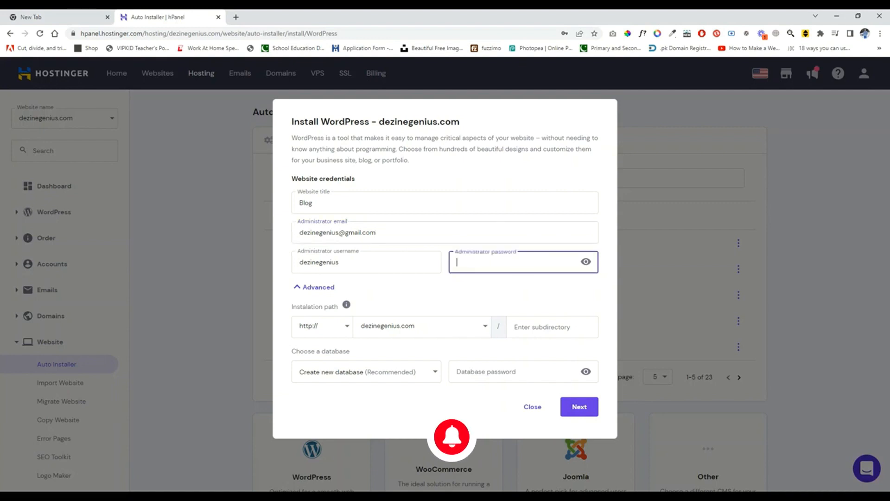
text(•)
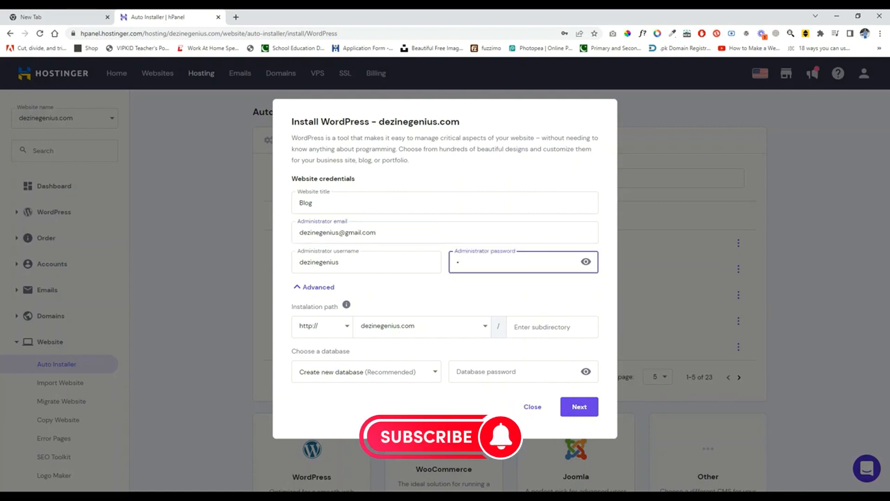
text(••••••••)
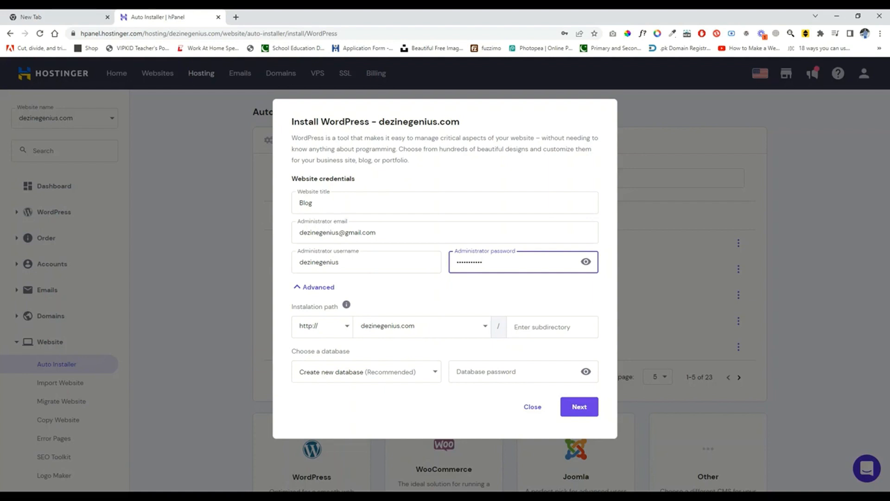
Step: Set the installation path to checkdomain.dezinegenius.com and install WordPress 6.0.3 in English with minor-version updates only
click(434, 330)
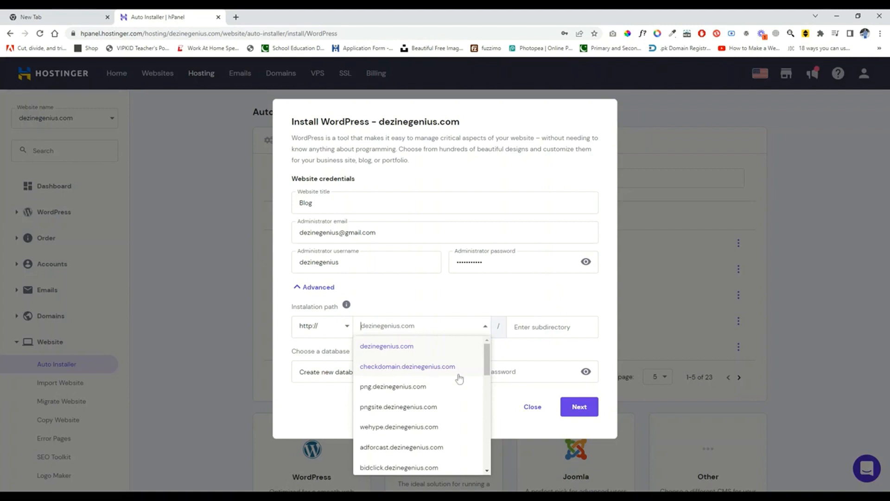
click(397, 366)
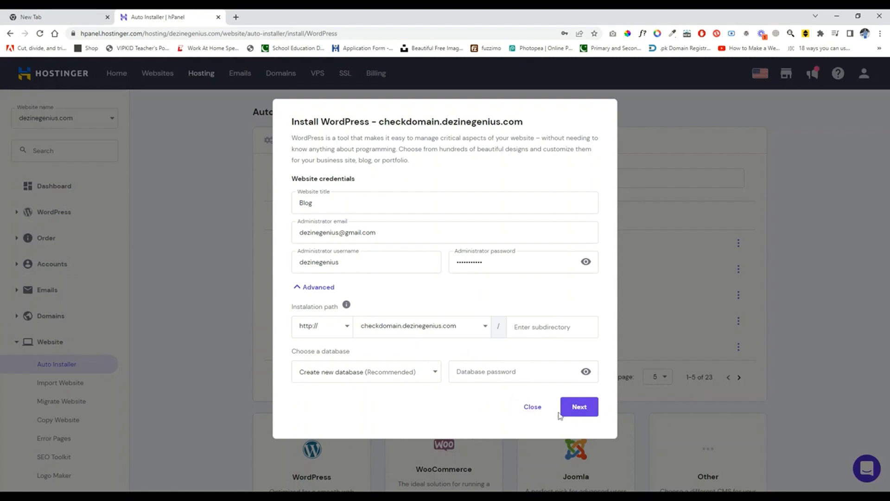
click(574, 412)
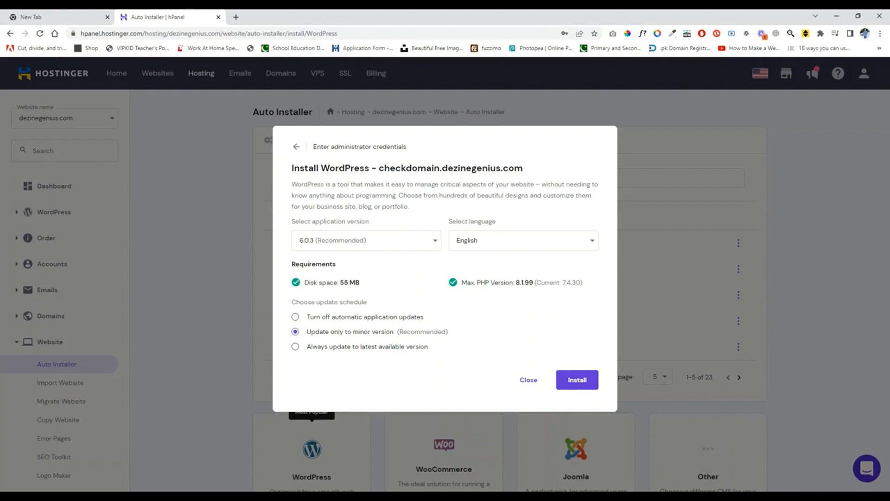
click(579, 383)
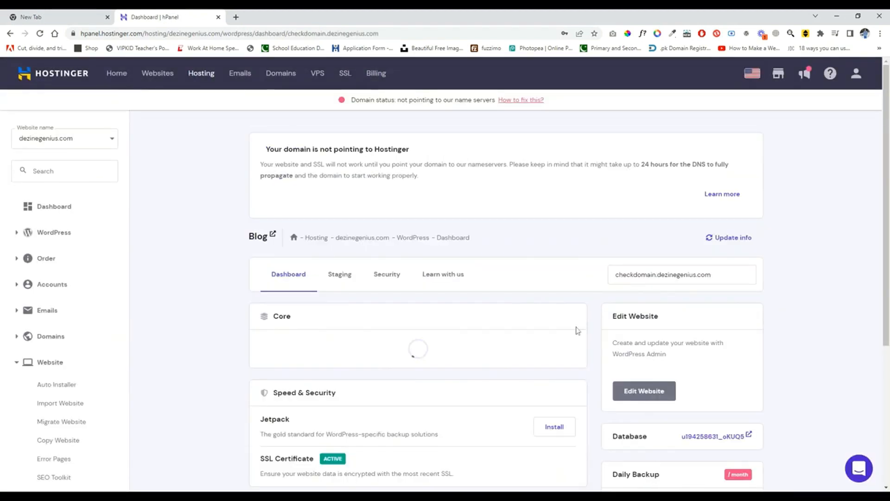
Step: Open the WordPress admin of the Blog site at checkdomain.dezinegenius.com for editing
scroll(529, 329, down, 3)
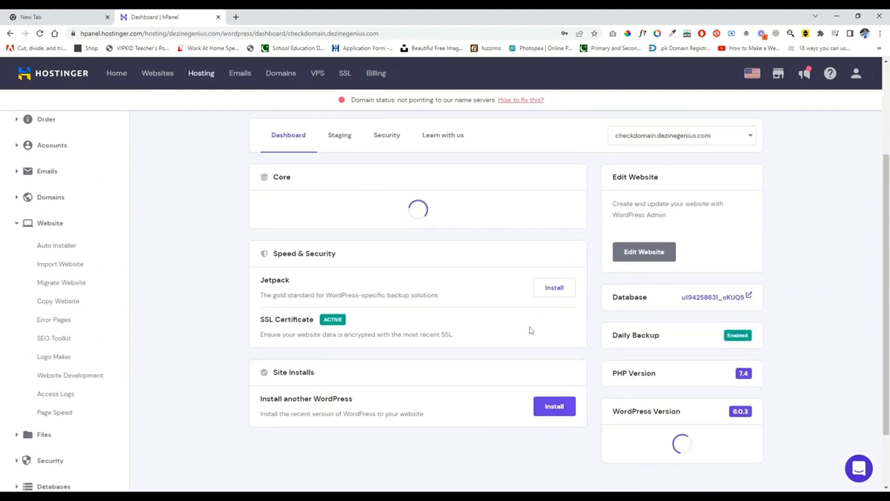
scroll(556, 357, up, 3)
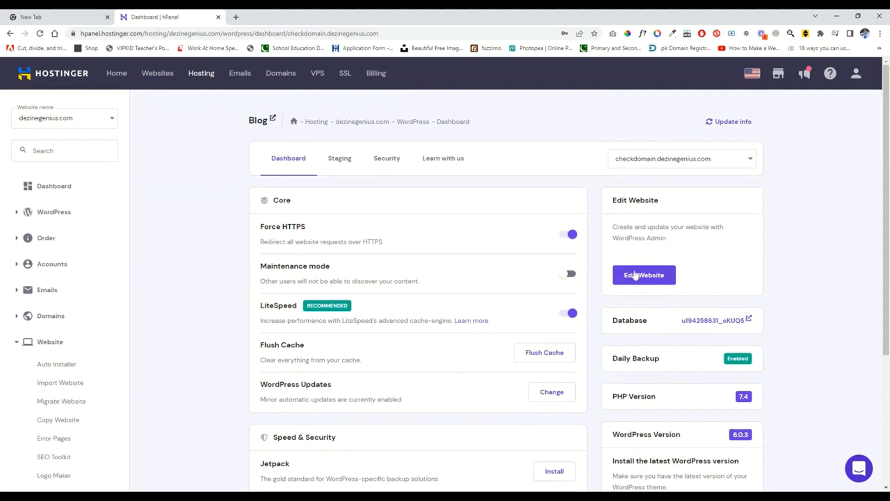
click(647, 285)
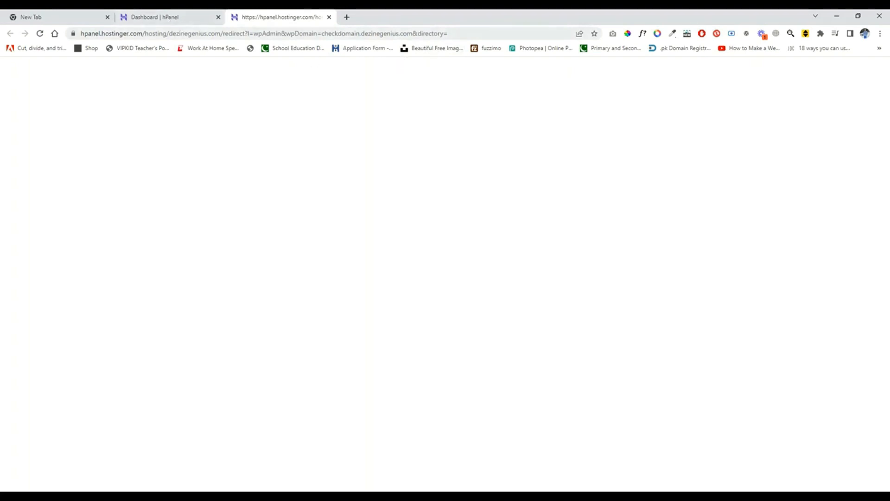
Step: Launch the Blog site's WordPress admin again from the hosting dashboard, and return to the dashboard's site settings
click(174, 19)
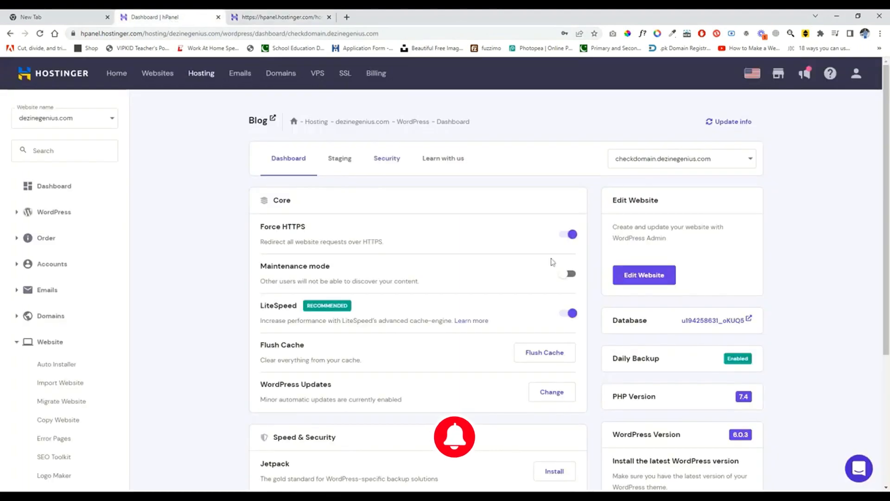
click(637, 278)
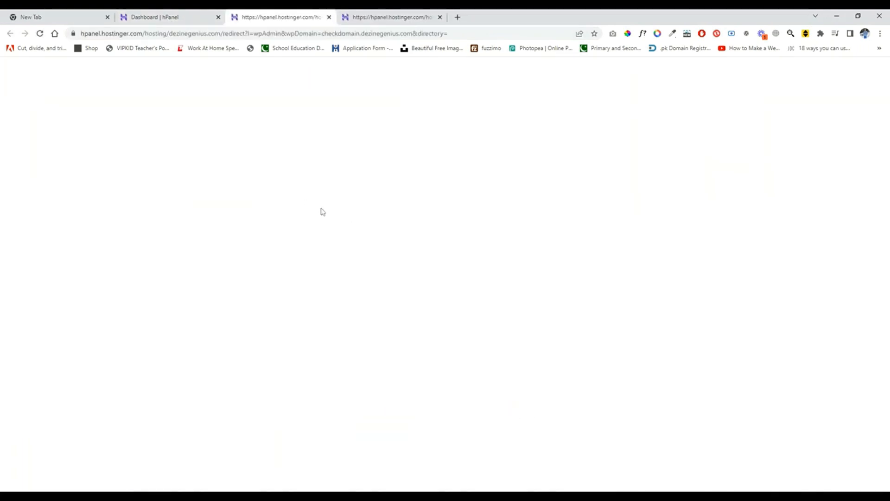
click(169, 19)
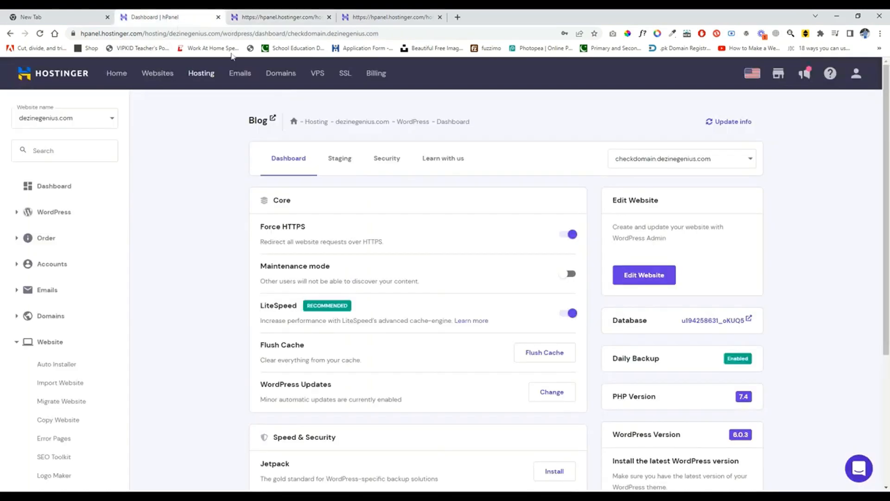
scroll(559, 302, down, 1)
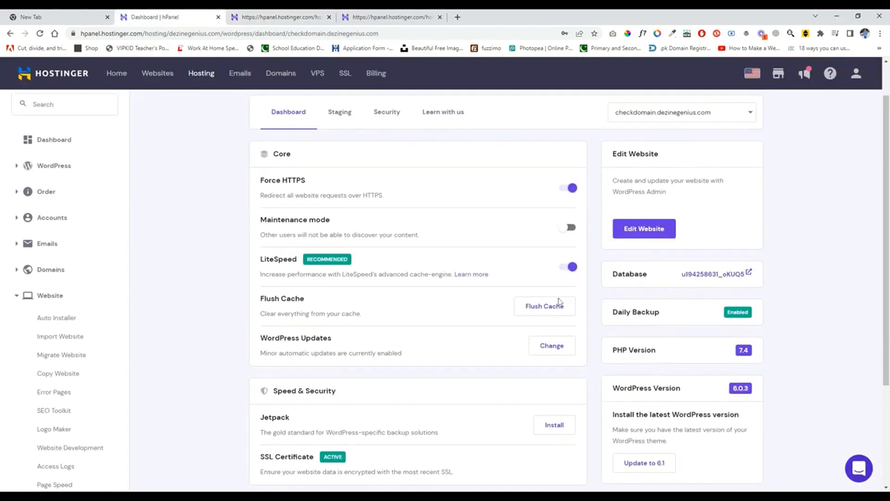